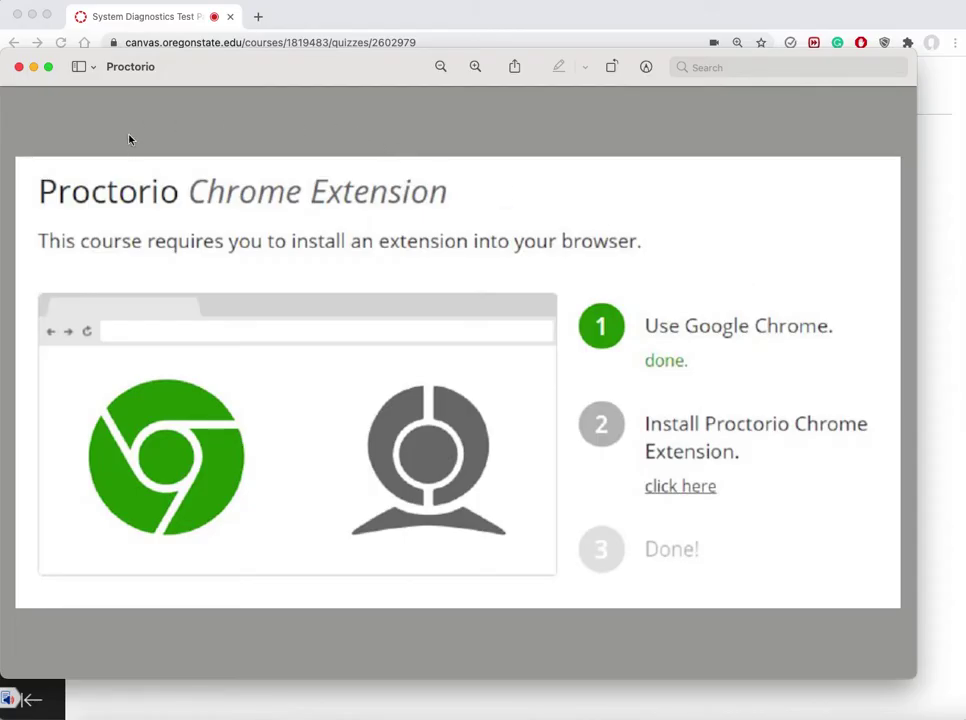
Dismiss the Proctorio image window and open the quiz Recommended Setting with In-Quiz Tool Enabled (Remotely Proctored) from the course quiz list.
{"action": "left_click", "coordinate": [31, 66]}
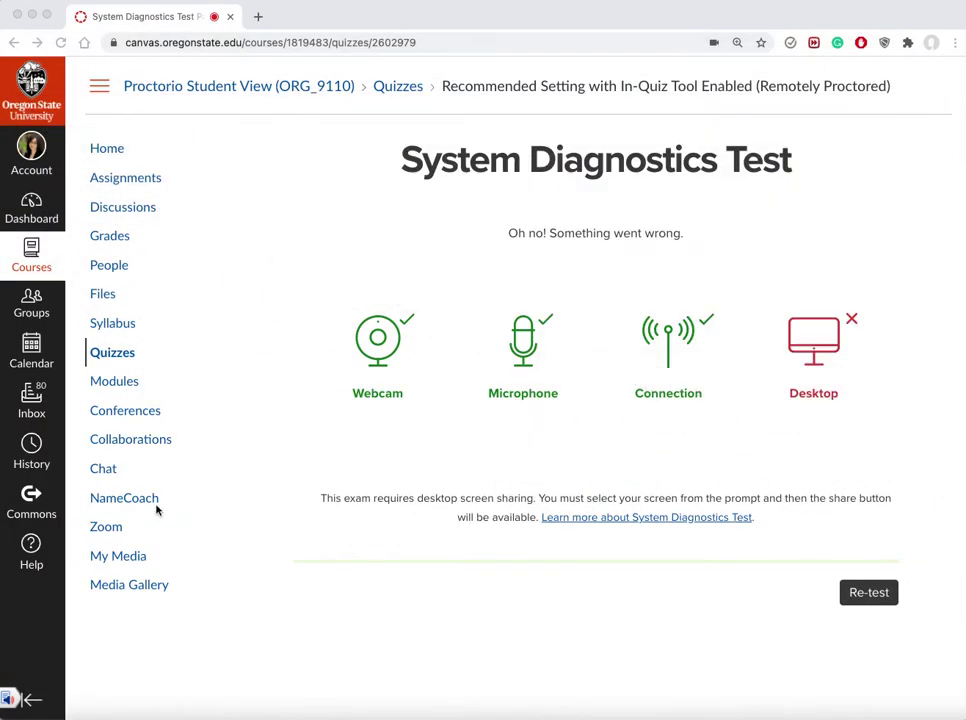
{"action": "left_click", "coordinate": [12, 40]}
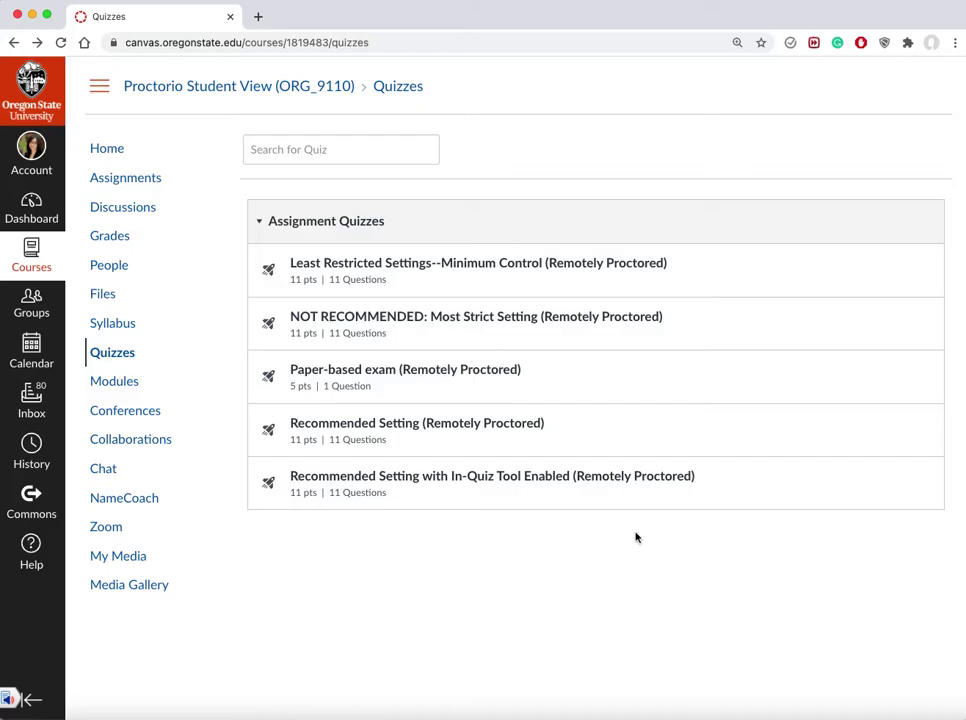
{"action": "left_click", "coordinate": [689, 479]}
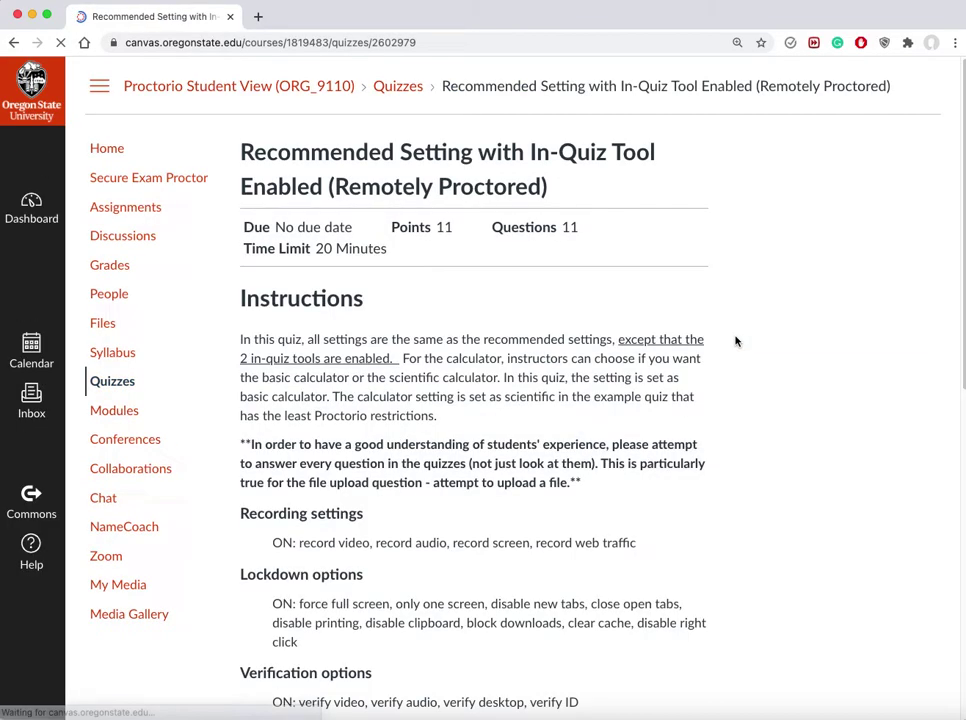
Review the quiz instructions, including the recording, lockdown and verification options, and start taking the quiz.
{"action": "scroll", "coordinate": [790, 500], "scroll_direction": "down", "scroll_amount": 1}
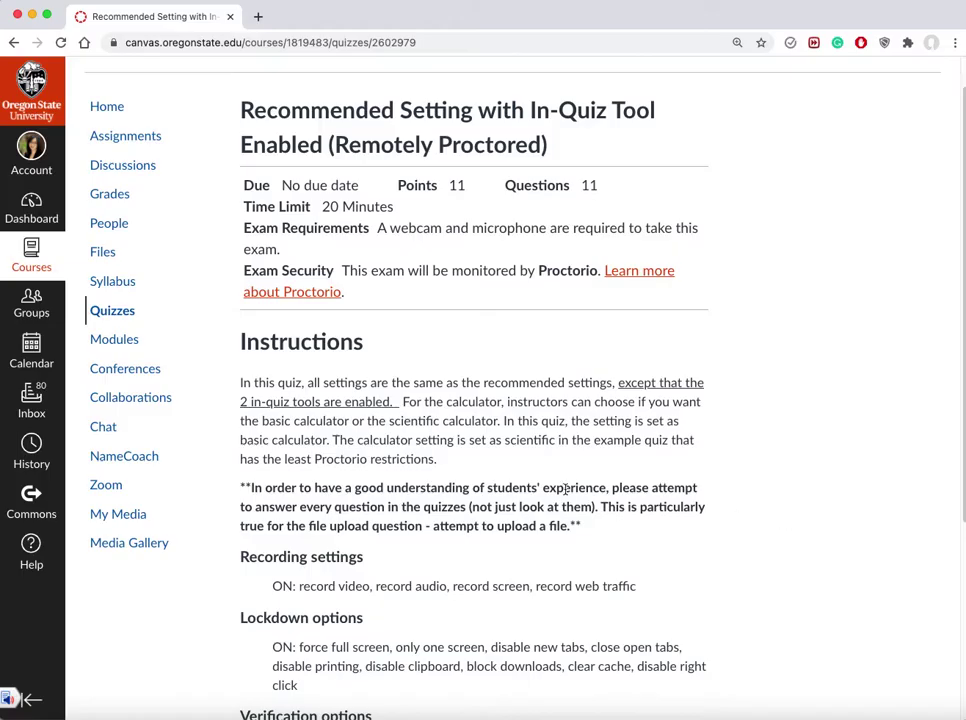
{"action": "scroll", "coordinate": [700, 528], "scroll_direction": "down", "scroll_amount": 1}
{"action": "scroll", "coordinate": [727, 533], "scroll_direction": "down", "scroll_amount": 3}
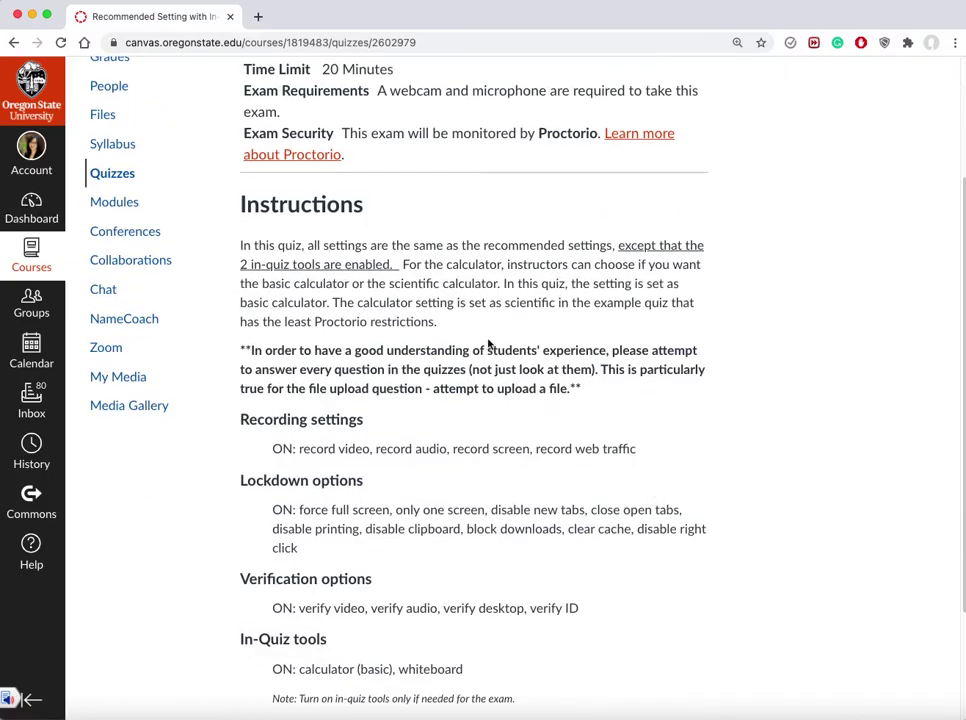
{"action": "scroll", "coordinate": [510, 400], "scroll_direction": "up", "scroll_amount": 2}
{"action": "scroll", "coordinate": [578, 521], "scroll_direction": "down", "scroll_amount": 3}
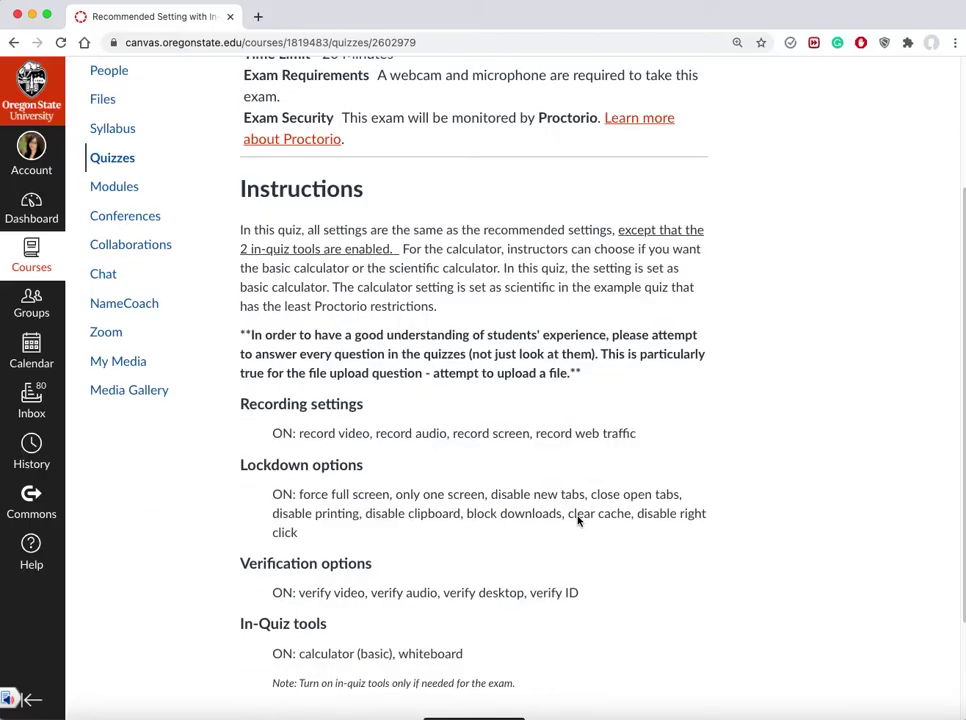
{"action": "scroll", "coordinate": [697, 507], "scroll_direction": "down", "scroll_amount": 2}
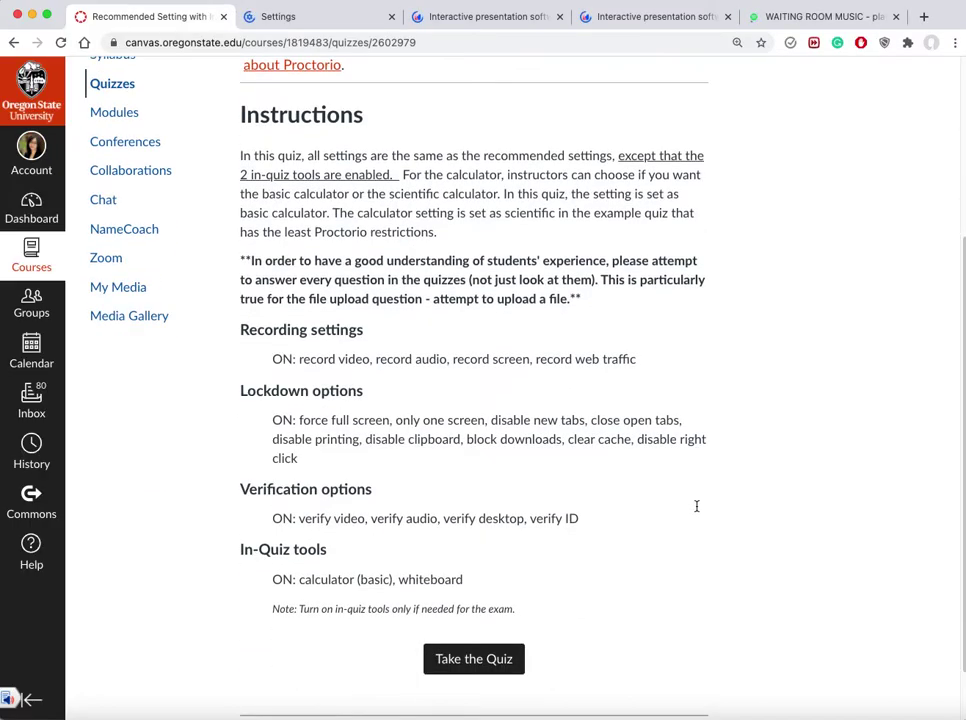
{"action": "left_click", "coordinate": [491, 662]}
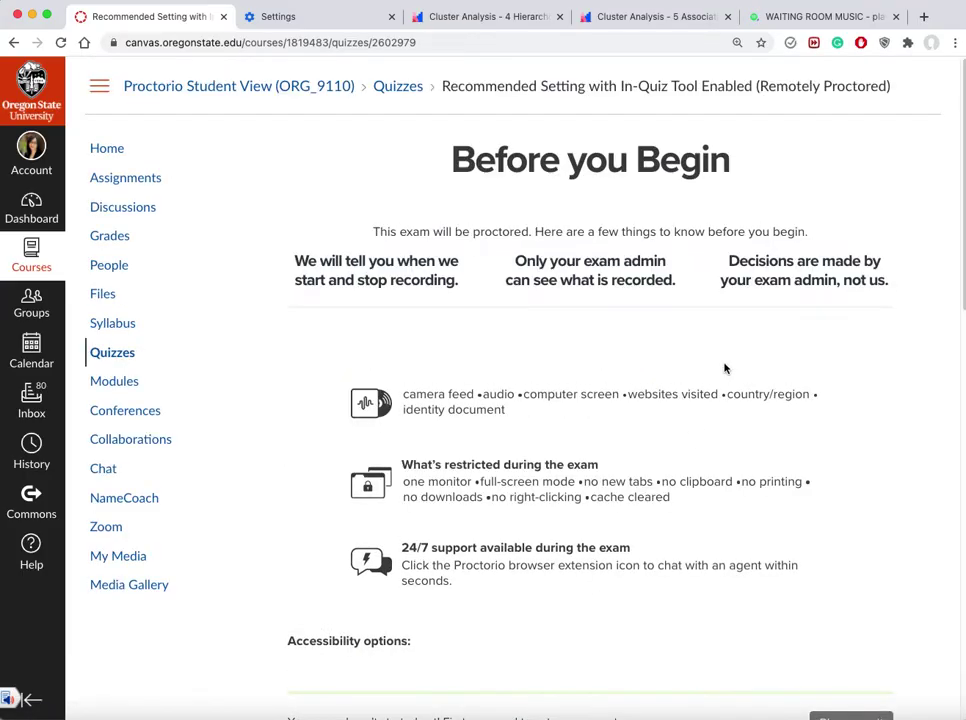
Read the Before you Begin information and have Proctorio close all other browser tabs and windows.
{"action": "scroll", "coordinate": [767, 498], "scroll_direction": "down", "scroll_amount": 1}
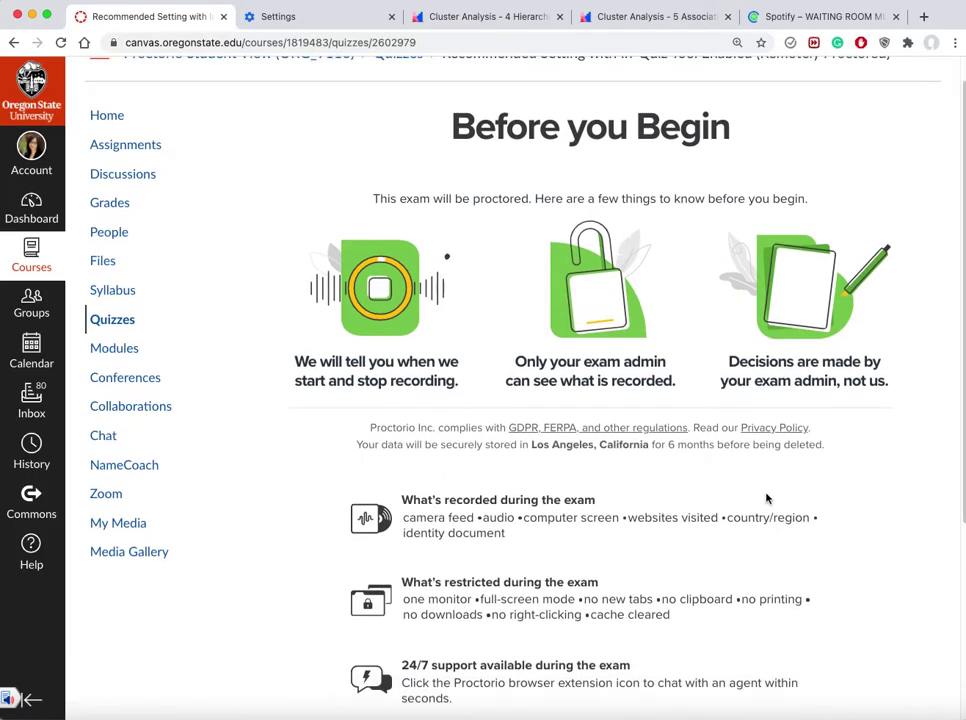
{"action": "scroll", "coordinate": [600, 600], "scroll_direction": "down", "scroll_amount": 1}
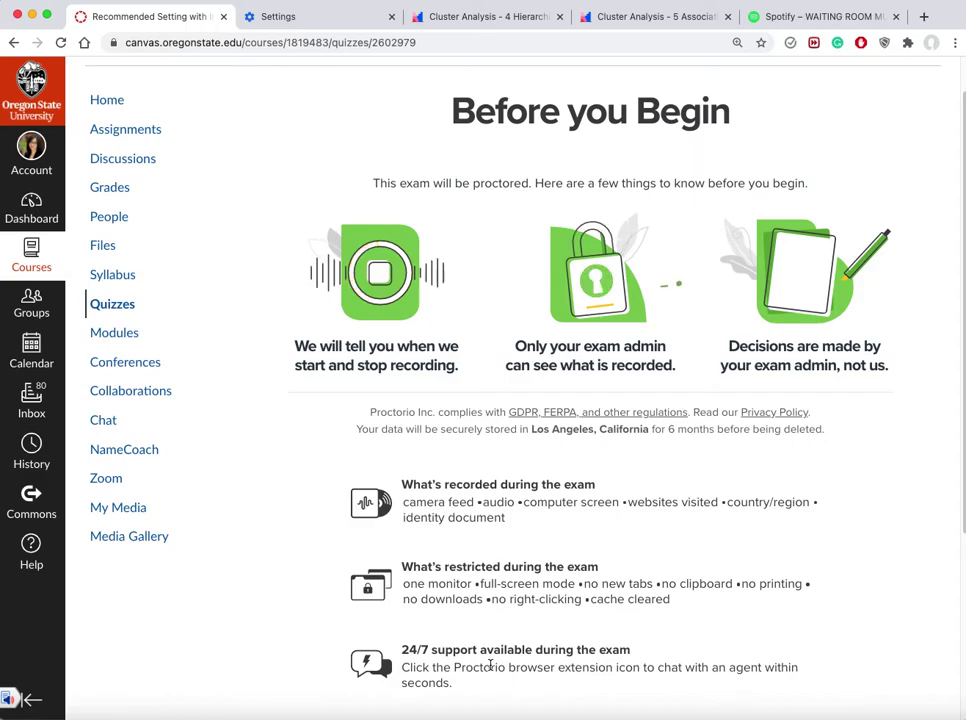
{"action": "scroll", "coordinate": [767, 497], "scroll_direction": "down", "scroll_amount": 1}
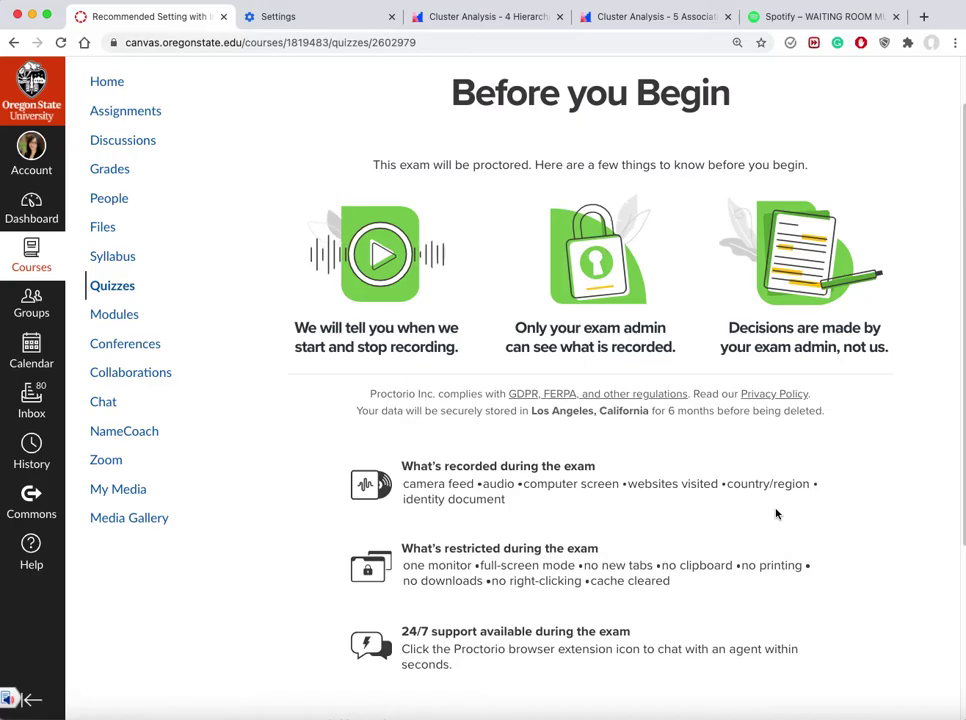
{"action": "scroll", "coordinate": [778, 548], "scroll_direction": "down", "scroll_amount": 1}
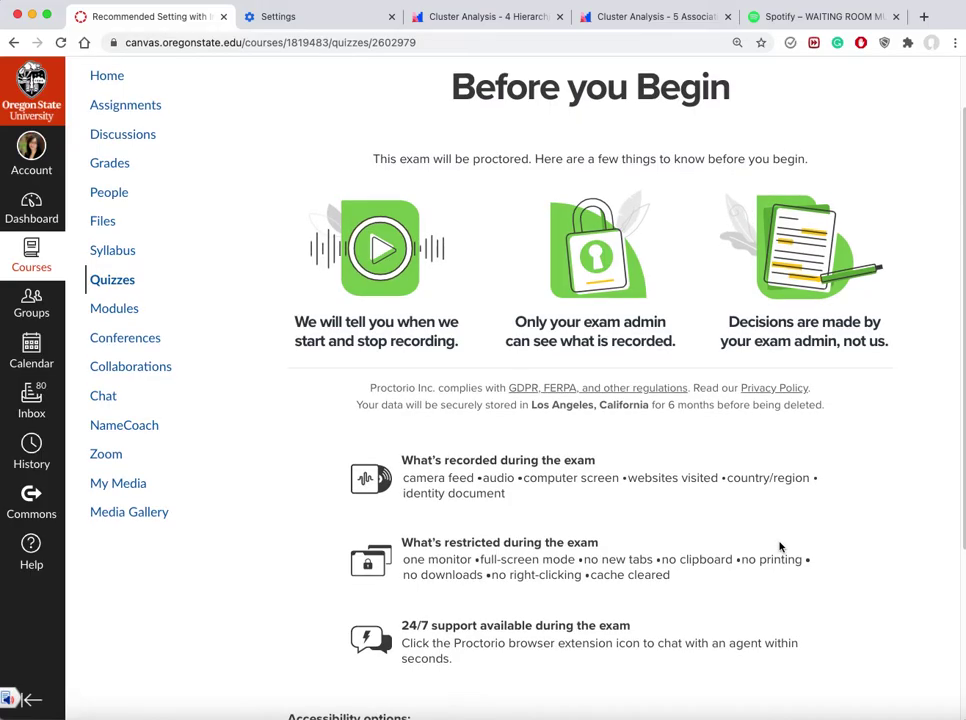
{"action": "scroll", "coordinate": [535, 605], "scroll_direction": "down", "scroll_amount": 3}
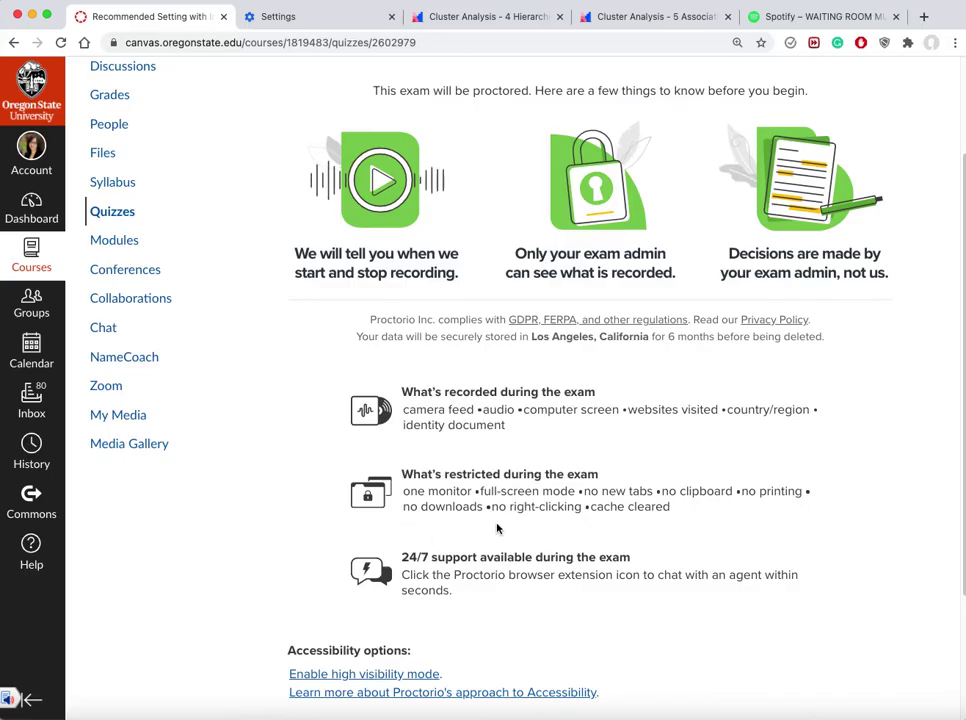
{"action": "scroll", "coordinate": [630, 600], "scroll_direction": "down", "scroll_amount": 3}
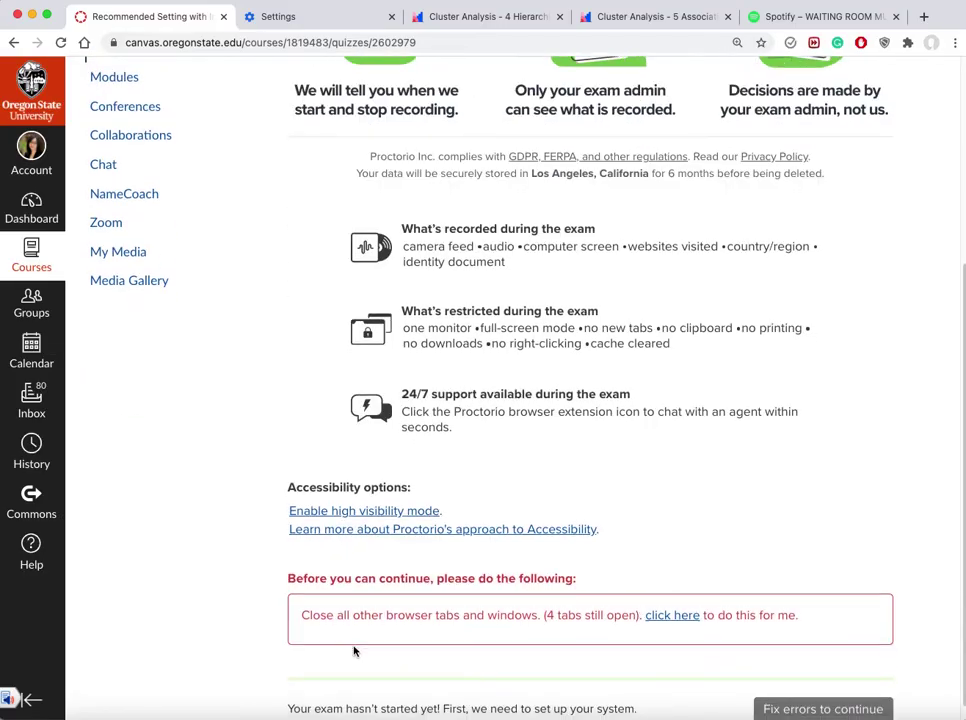
{"action": "scroll", "coordinate": [354, 648], "scroll_direction": "down", "scroll_amount": 1}
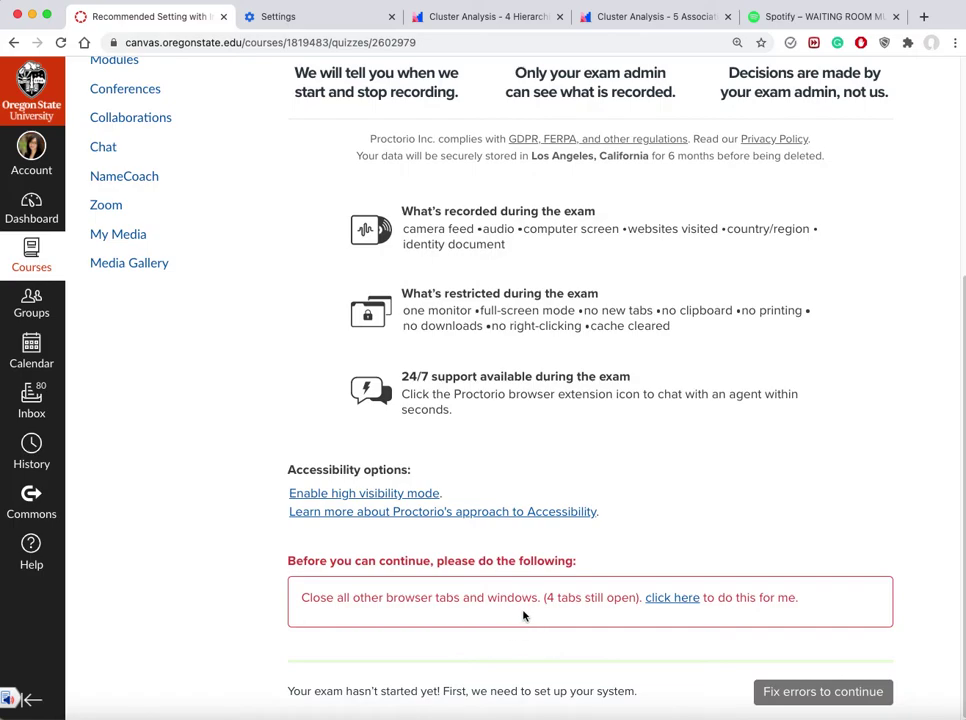
{"action": "left_click", "coordinate": [672, 598]}
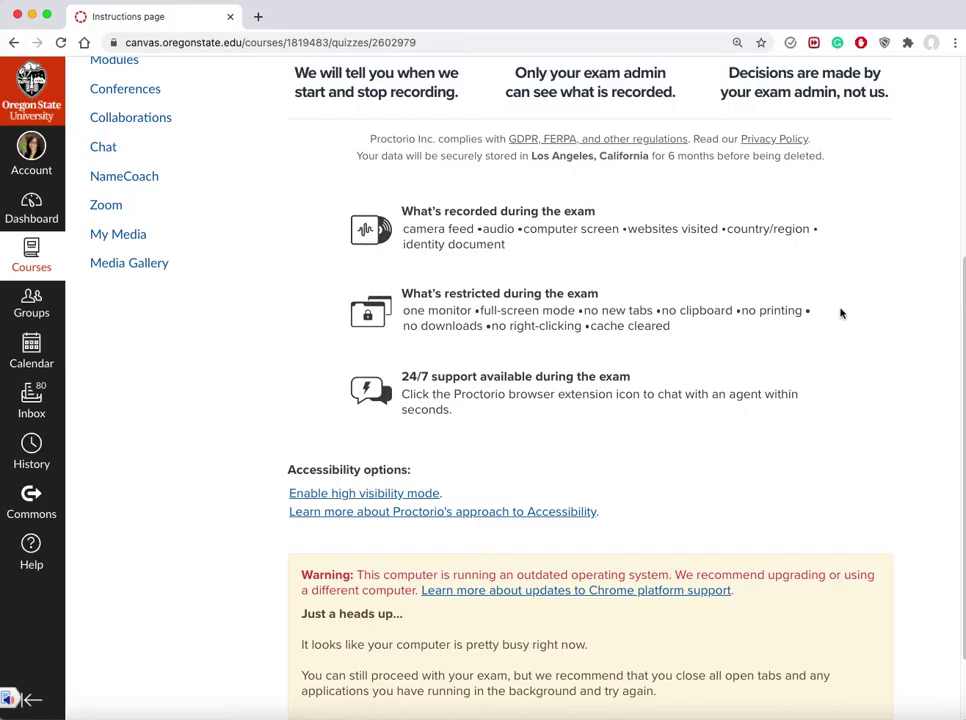
Check the remaining pre-exam notices and view the Proctorio extension's live chat and support options, then close them.
{"action": "scroll", "coordinate": [826, 500], "scroll_direction": "down", "scroll_amount": 2}
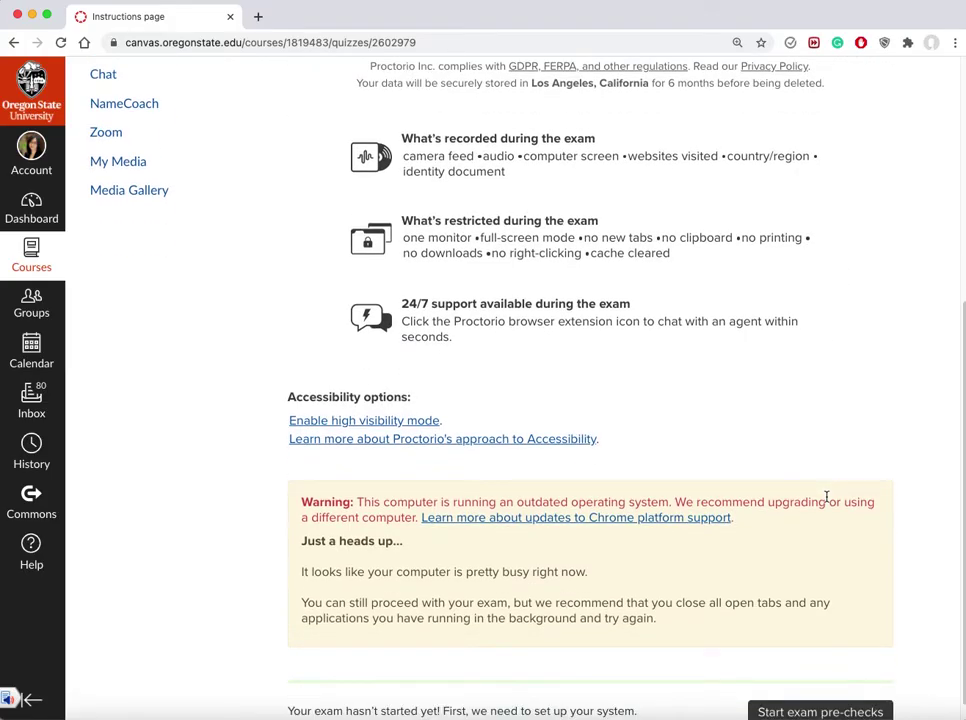
{"action": "scroll", "coordinate": [826, 497], "scroll_direction": "down", "scroll_amount": 1}
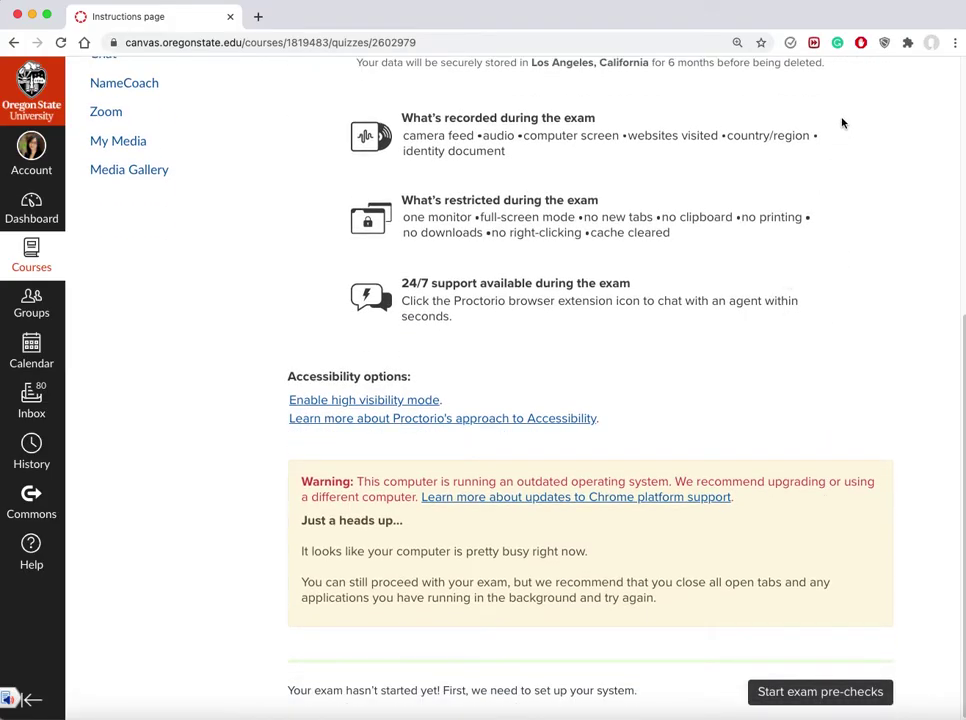
{"action": "left_click", "coordinate": [884, 44]}
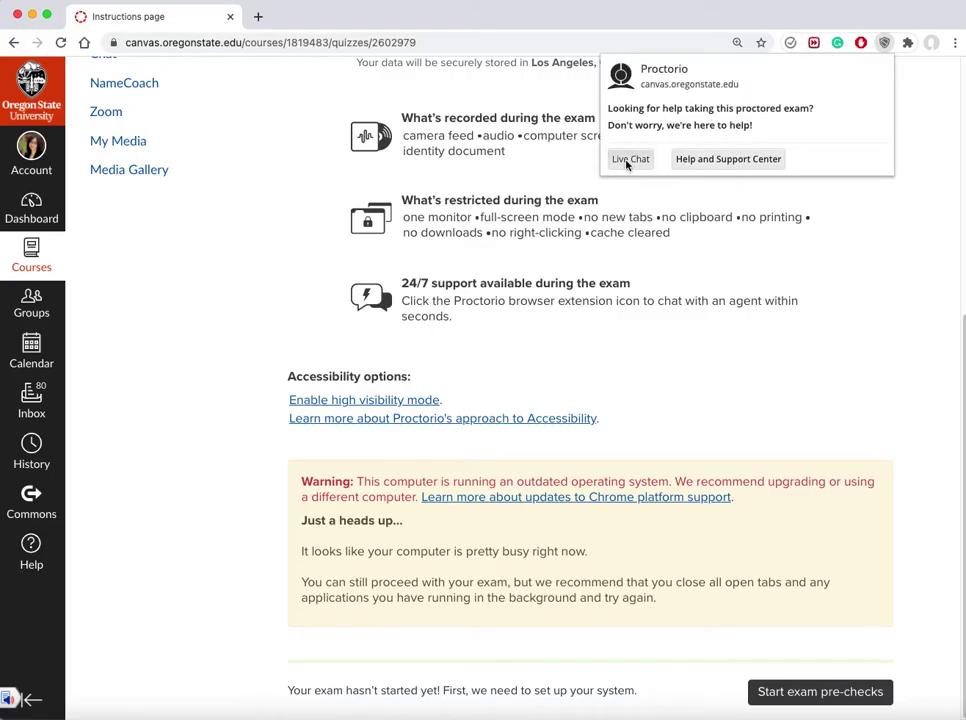
{"action": "left_click", "coordinate": [863, 305]}
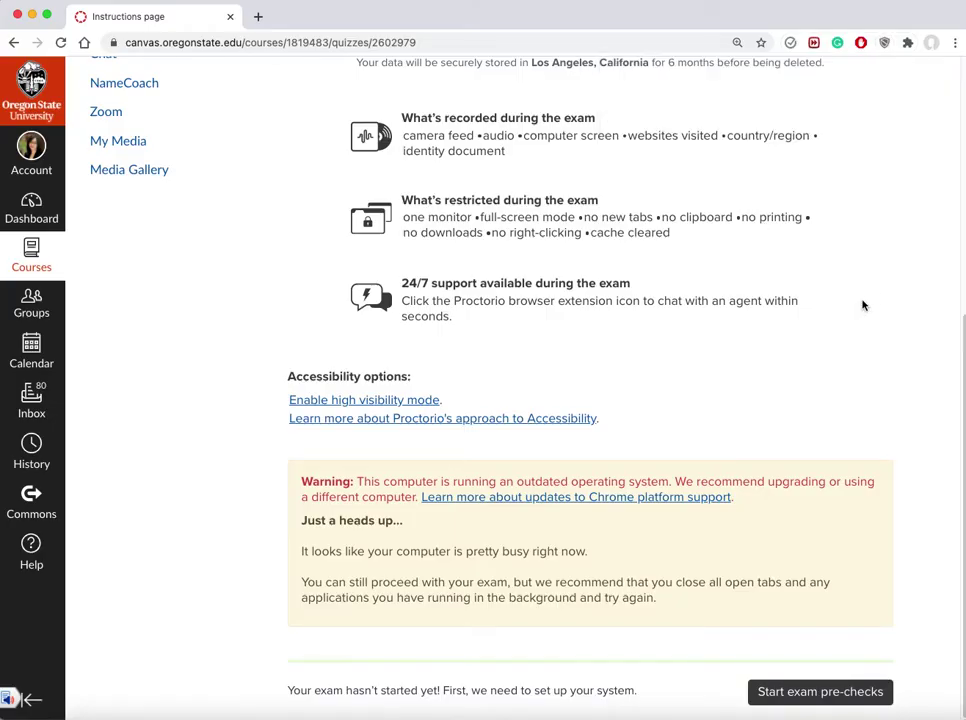
Start the exam pre-checks and share the entire screen with Proctorio for the desktop check.
{"action": "left_click", "coordinate": [781, 698]}
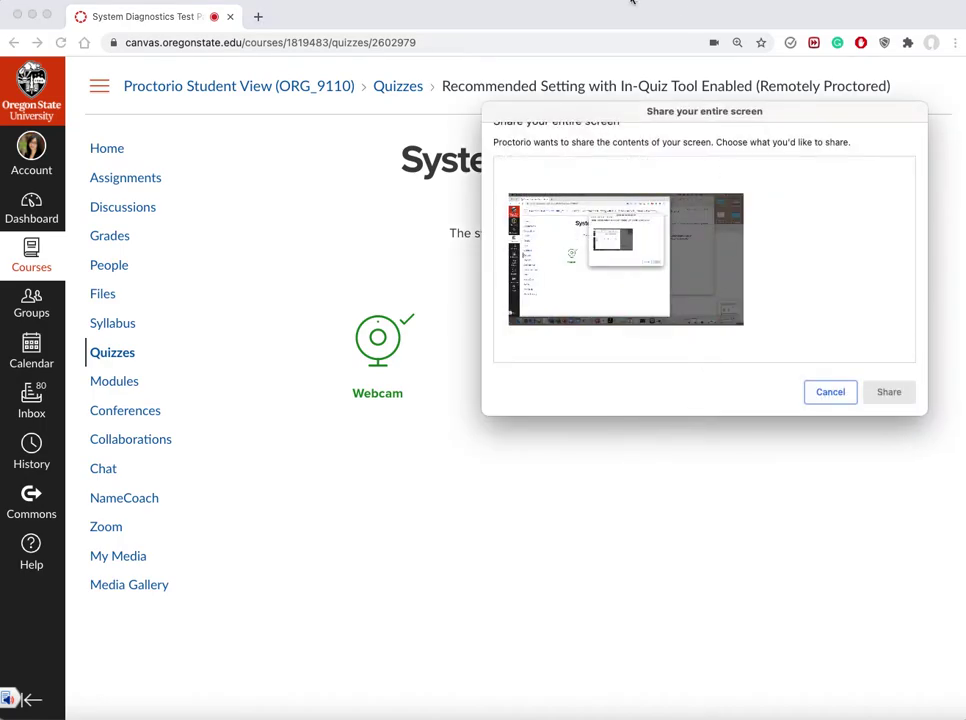
{"action": "left_click", "coordinate": [587, 288]}
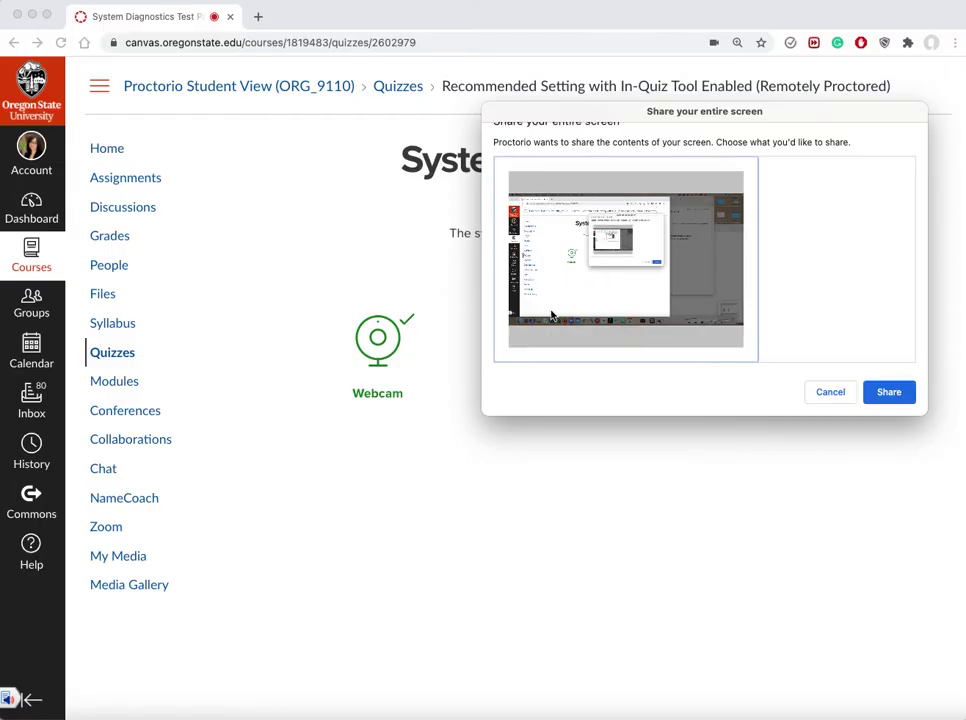
{"action": "left_click", "coordinate": [900, 391]}
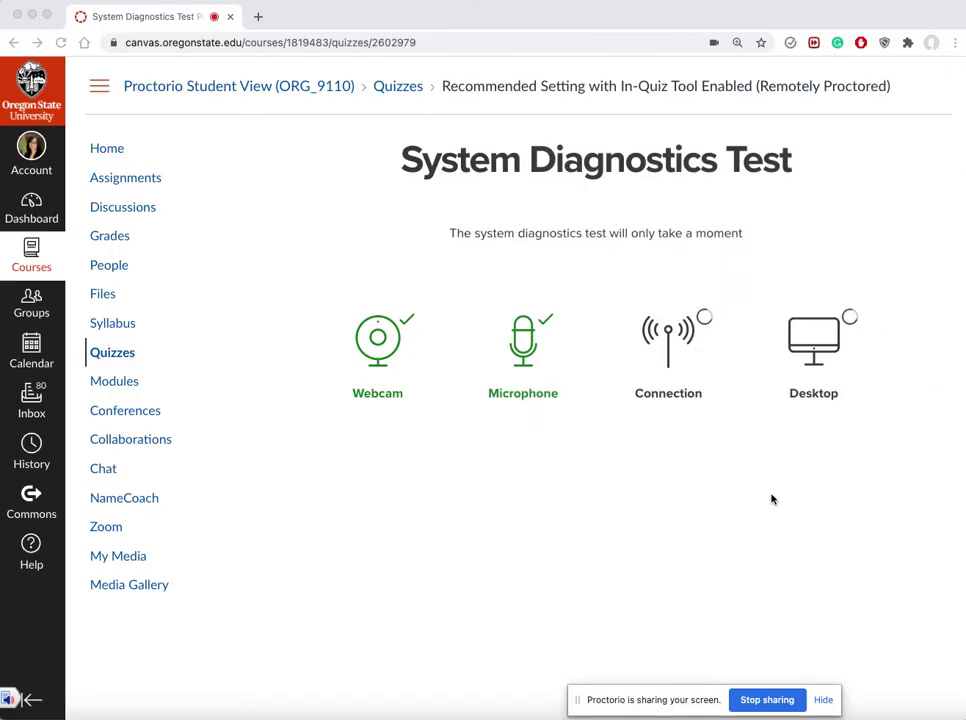
Continue past the system diagnostics test, capture the identification card with the webcam and accept the image.
{"action": "key", "text": "super+minus"}
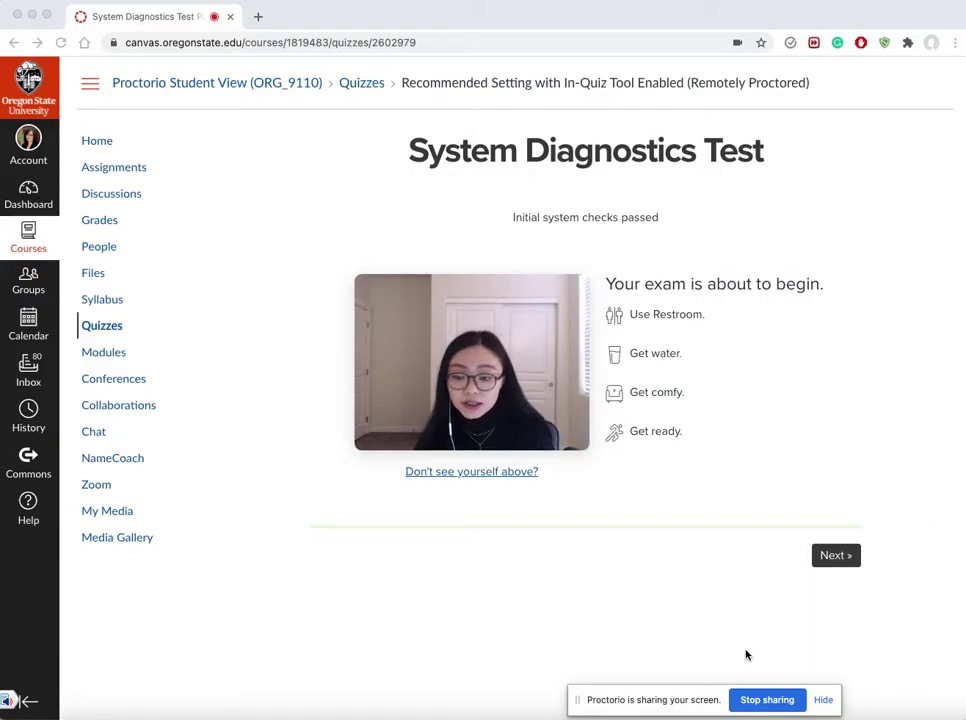
{"action": "left_click", "coordinate": [838, 556]}
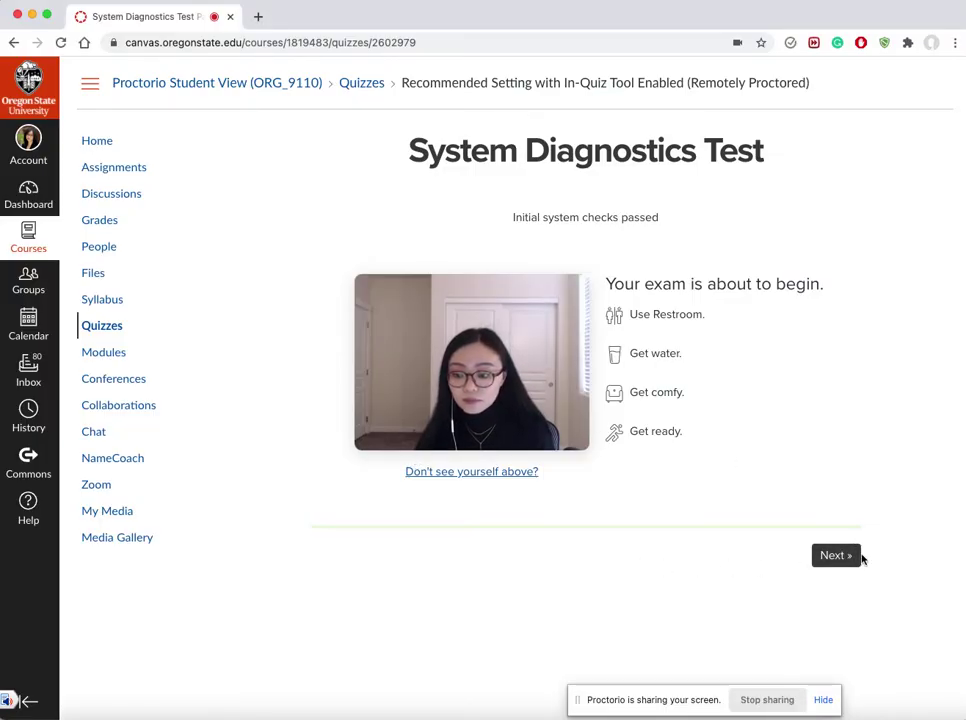
{"action": "left_click", "coordinate": [842, 558]}
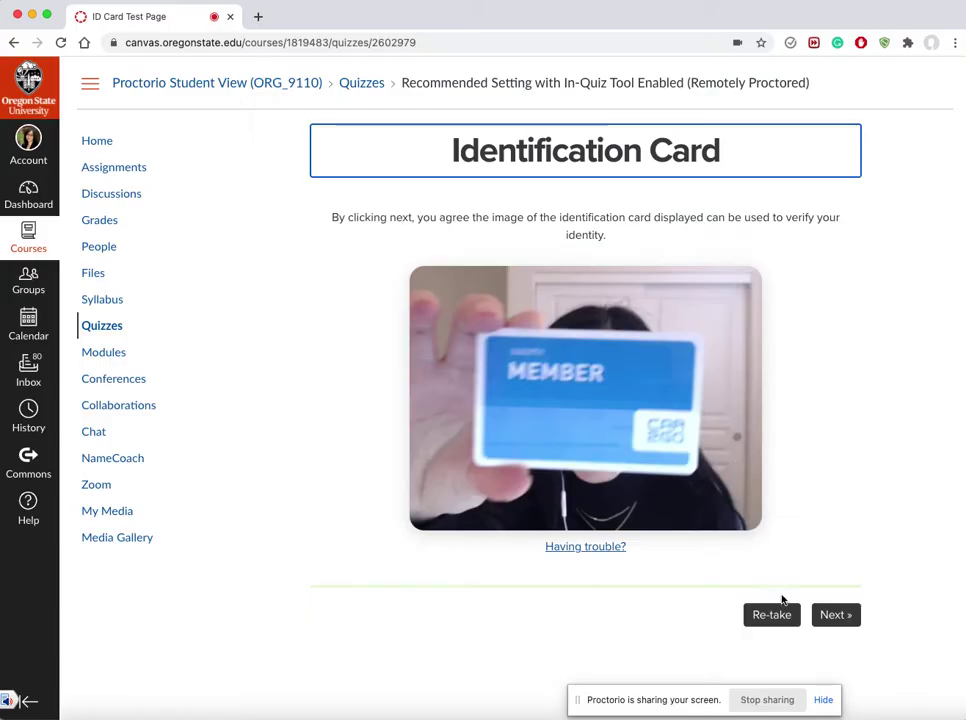
{"action": "left_click", "coordinate": [834, 614]}
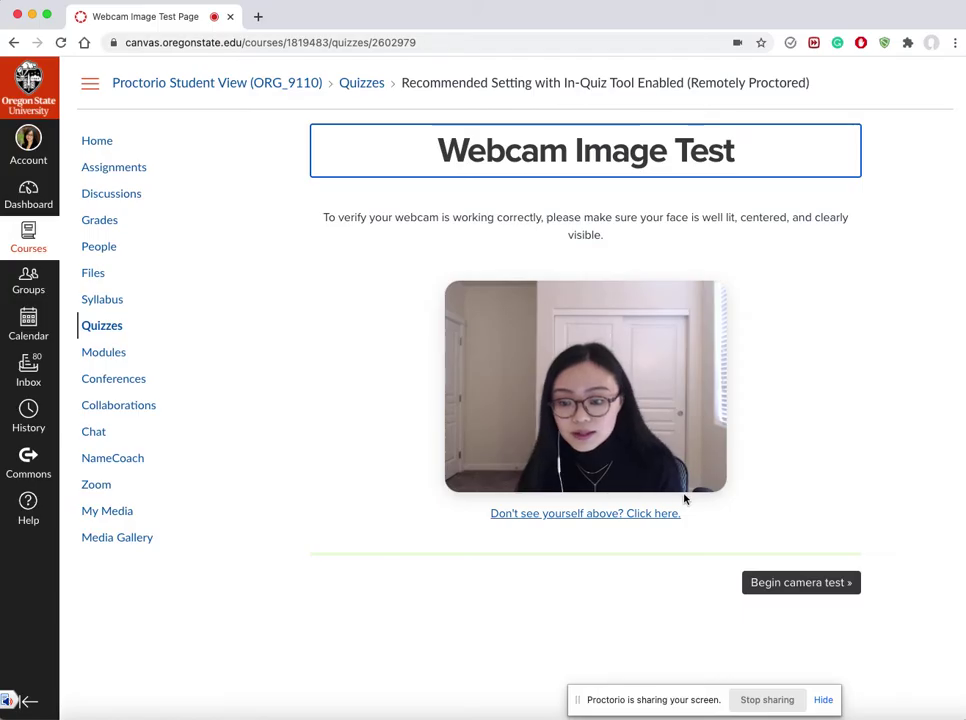
Run the webcam image test and proceed into the proctored quiz.
{"action": "left_click", "coordinate": [819, 589]}
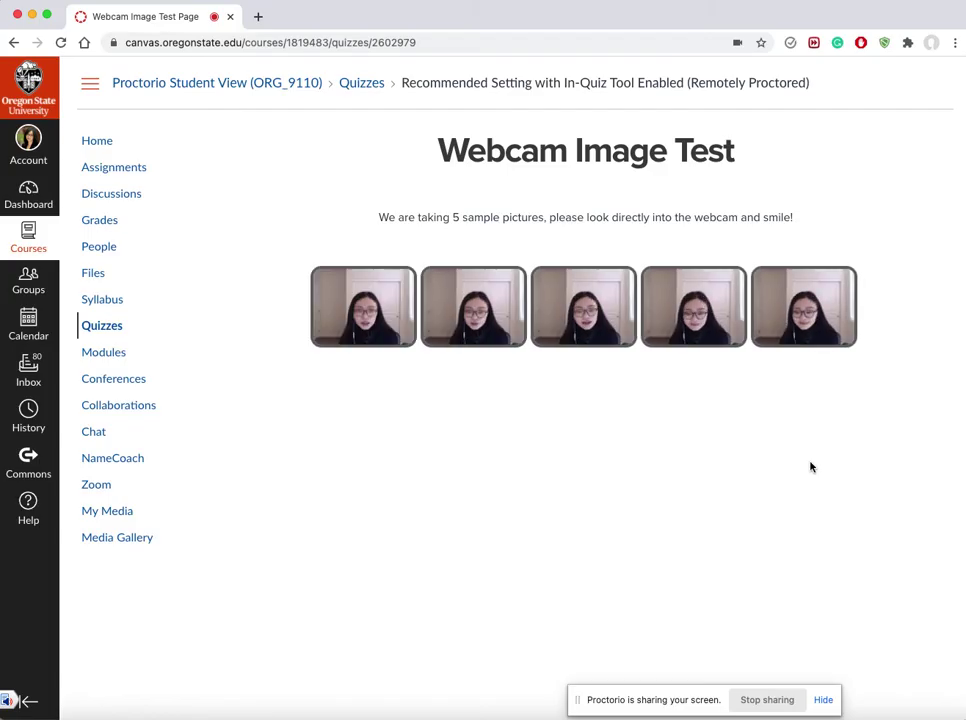
{"action": "left_click", "coordinate": [780, 575]}
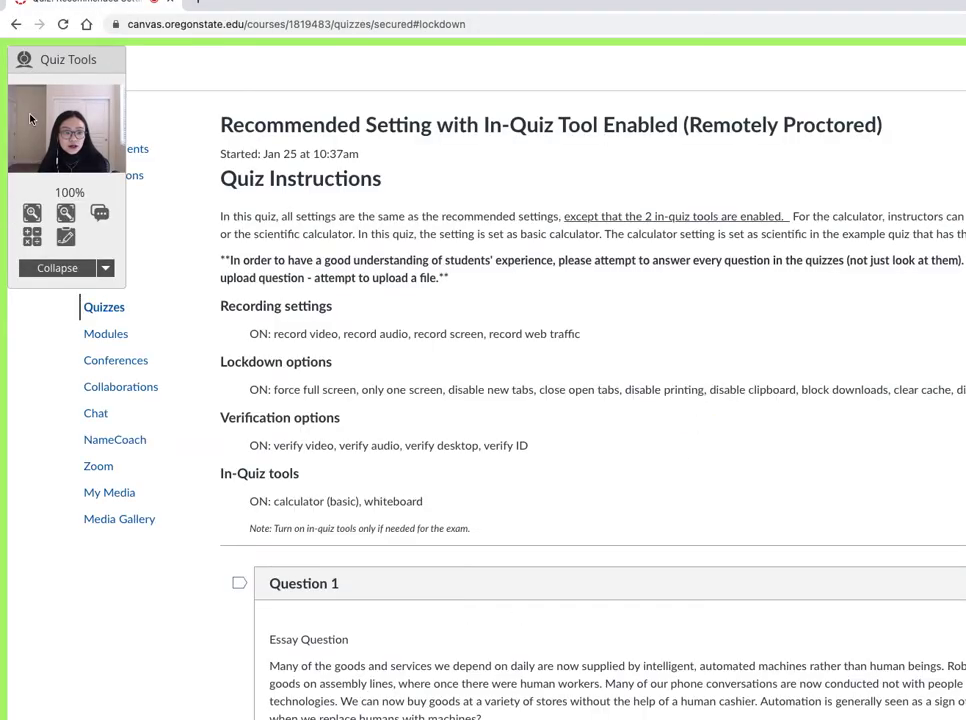
Increase the quiz page zoom to 125% with the quiz tools and bring it back to 100%.
{"action": "left_click", "coordinate": [31, 214]}
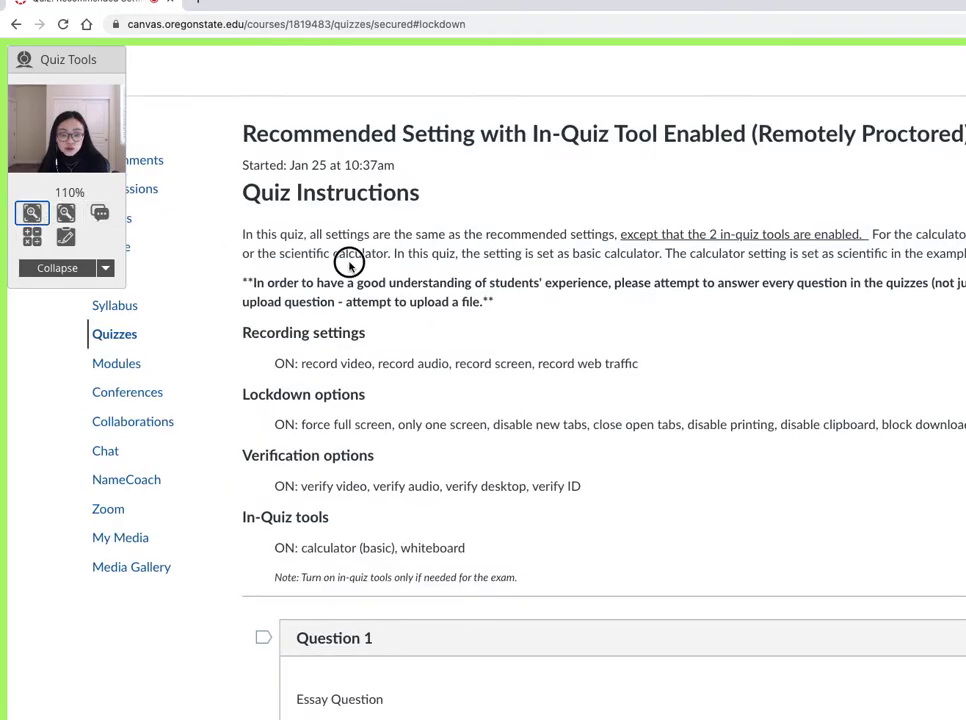
{"action": "left_click", "coordinate": [31, 213]}
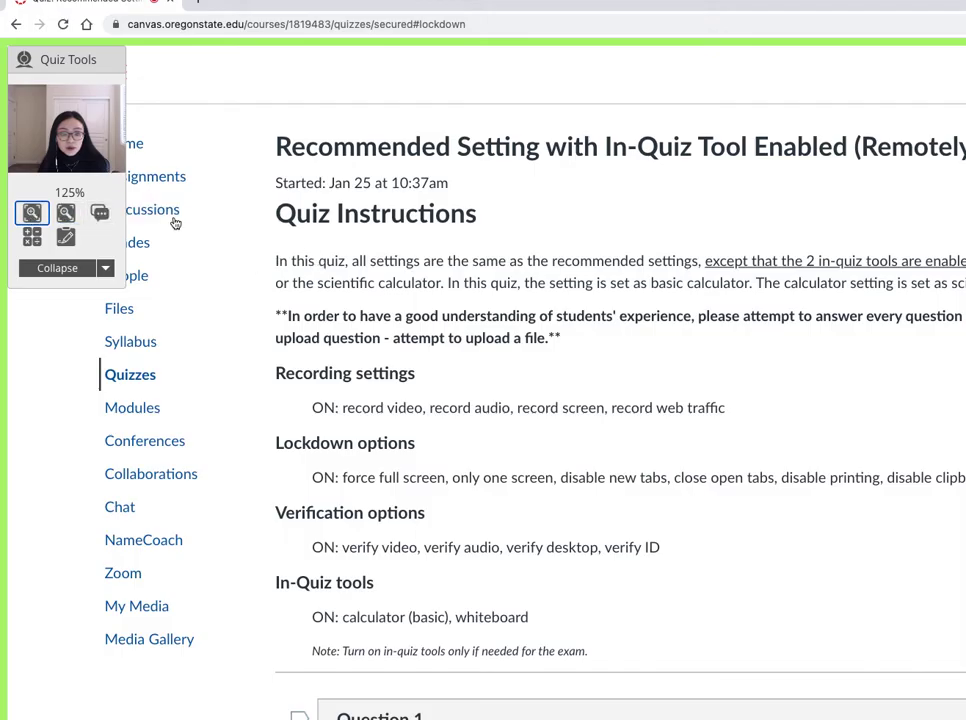
{"action": "left_click", "coordinate": [65, 213]}
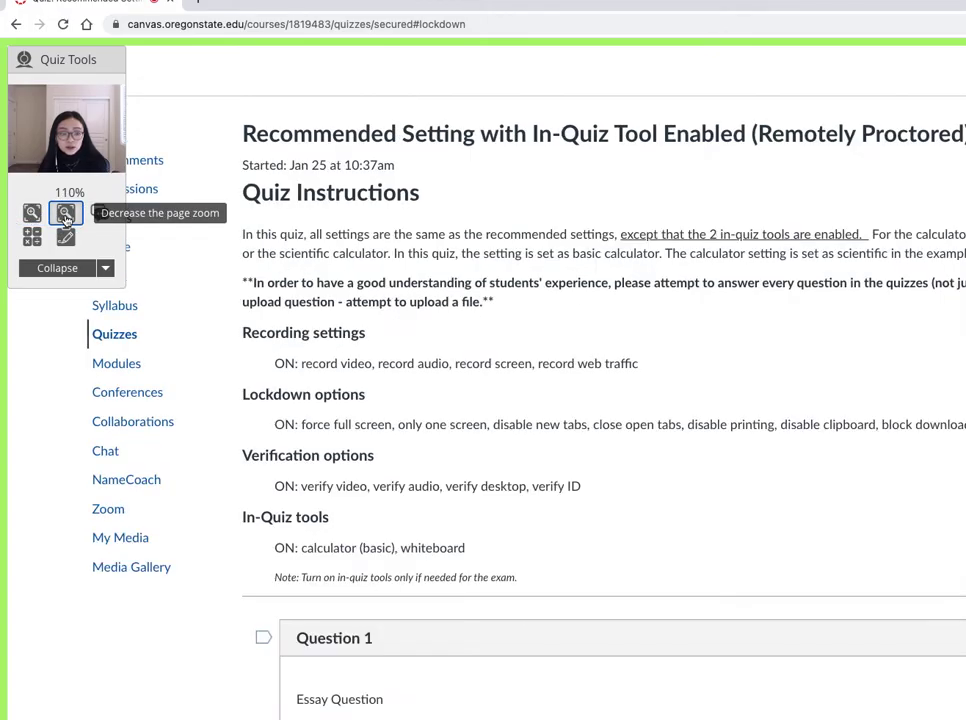
{"action": "left_click", "coordinate": [65, 214]}
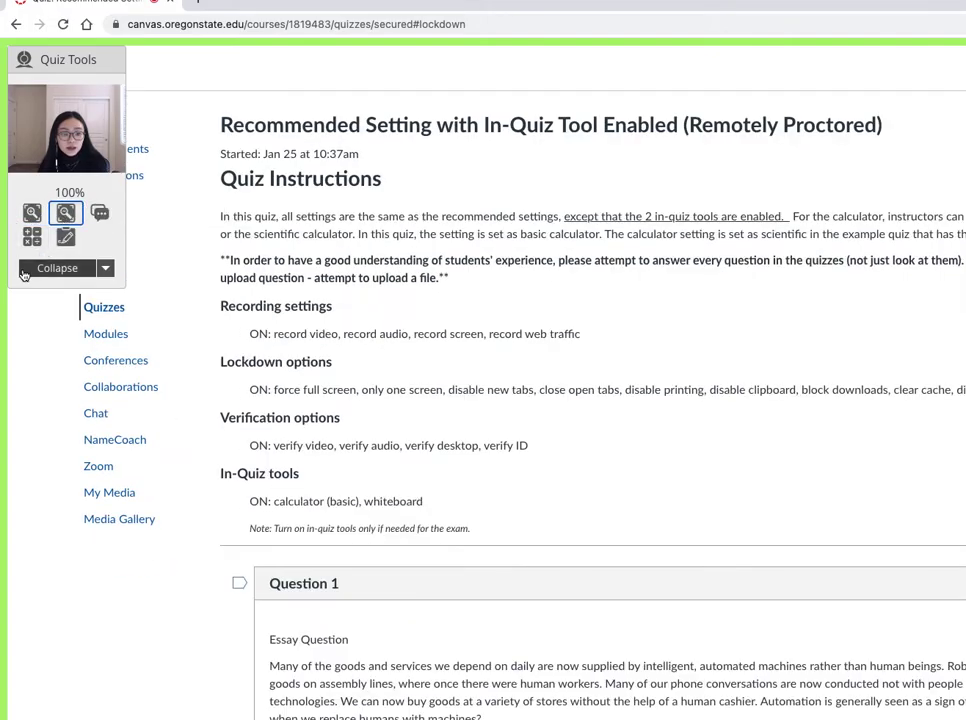
Open the in-quiz calculator to view it and close it again.
{"action": "left_click", "coordinate": [29, 237]}
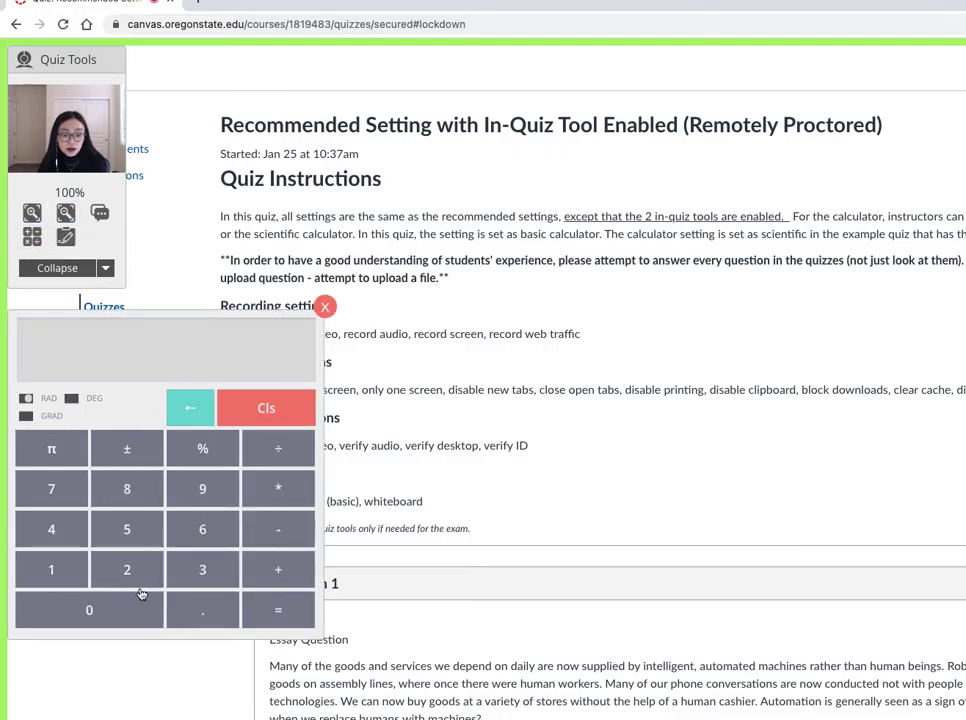
{"action": "left_click", "coordinate": [325, 306]}
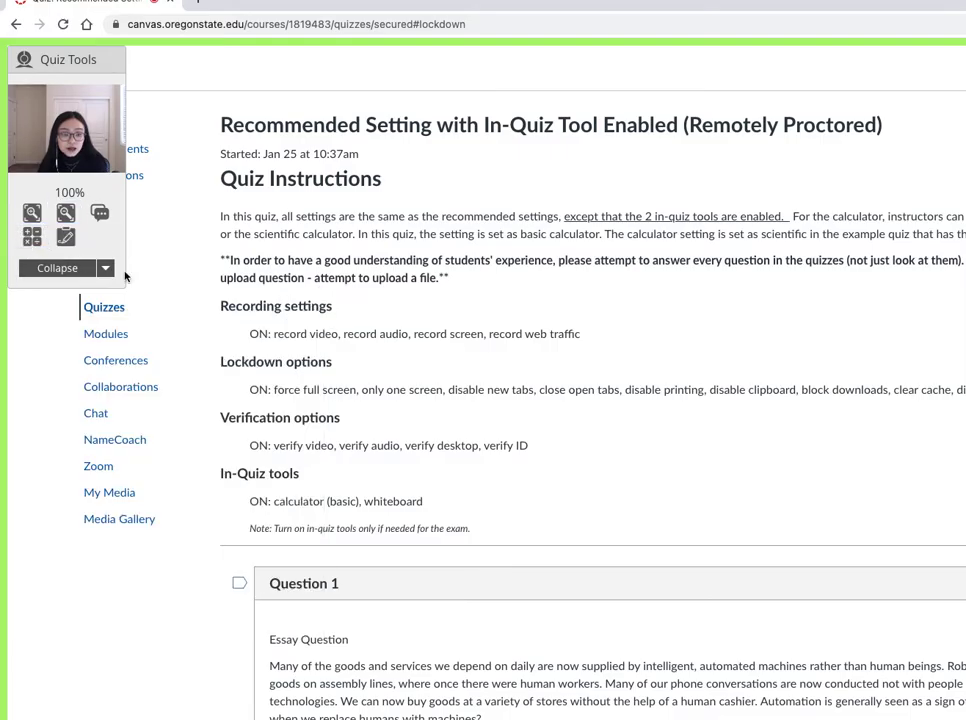
Draw a short line on the in-quiz whiteboard, add the text "good luck" beside it and close the whiteboard.
{"action": "left_click", "coordinate": [64, 237]}
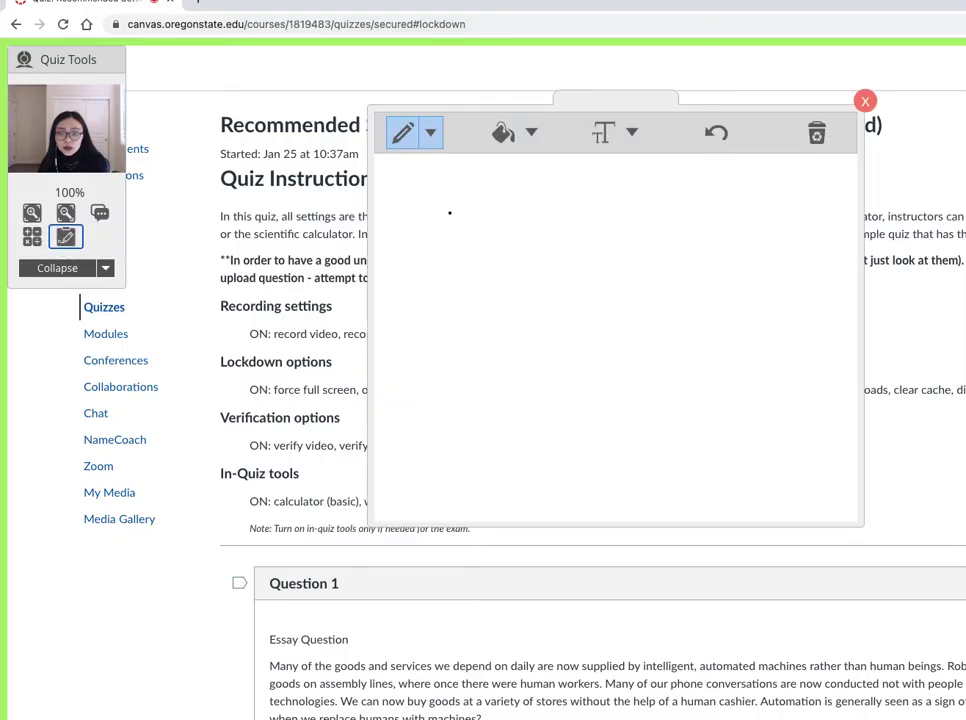
{"action": "left_click_drag", "start_coordinate": [447, 214], "coordinate": [508, 210]}
{"action": "left_click", "coordinate": [598, 137]}
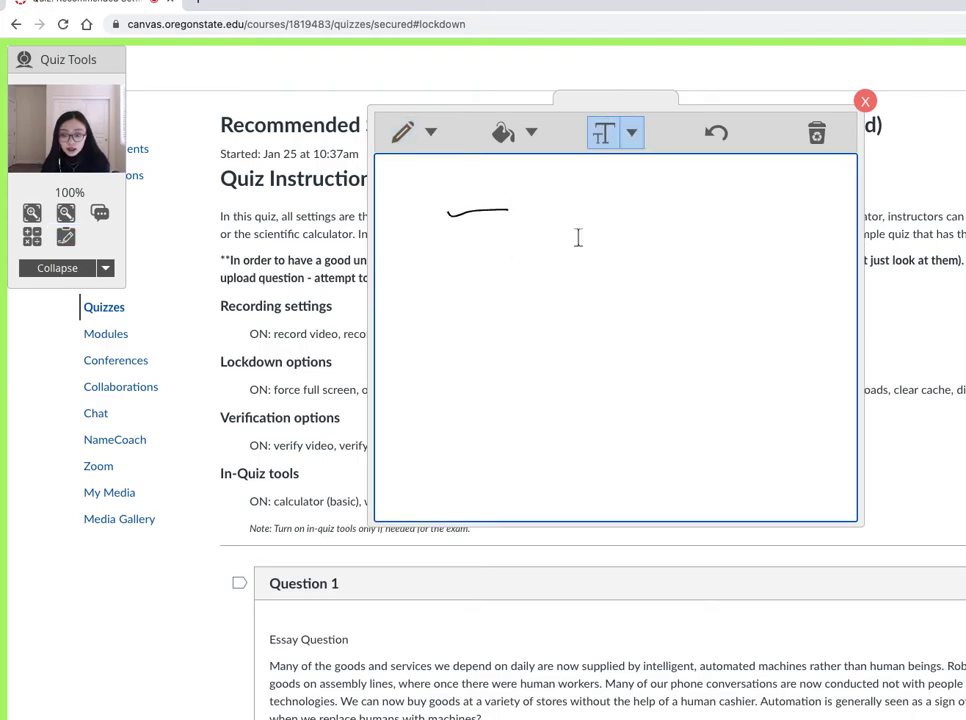
{"action": "type", "text": "good kuc"}
{"action": "type", "text": "luck"}
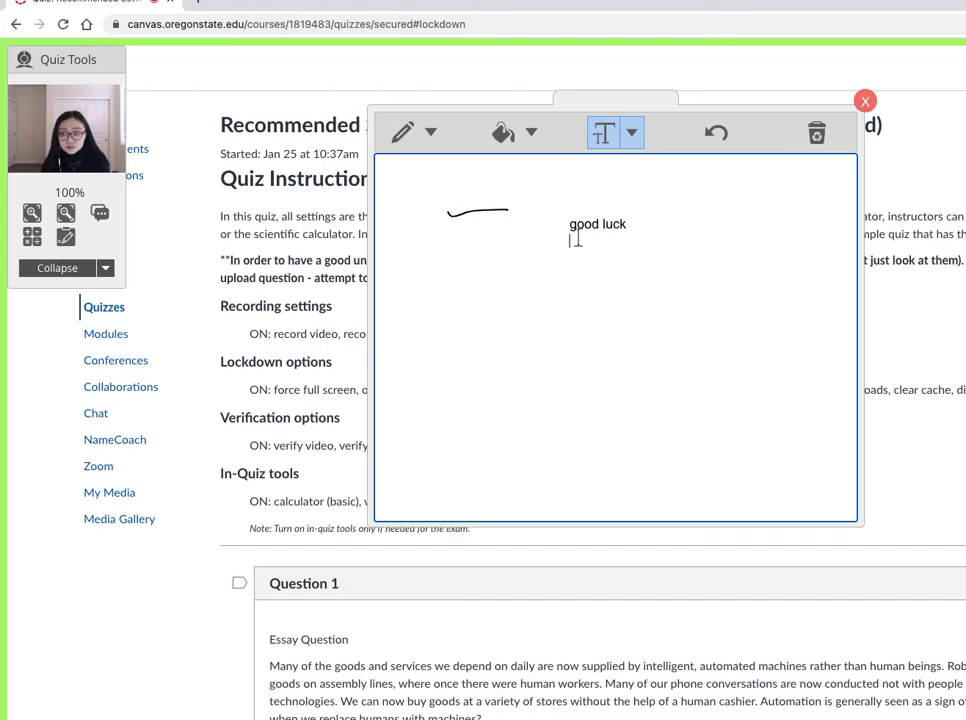
{"action": "key", "text": "Return"}
{"action": "left_click", "coordinate": [865, 101]}
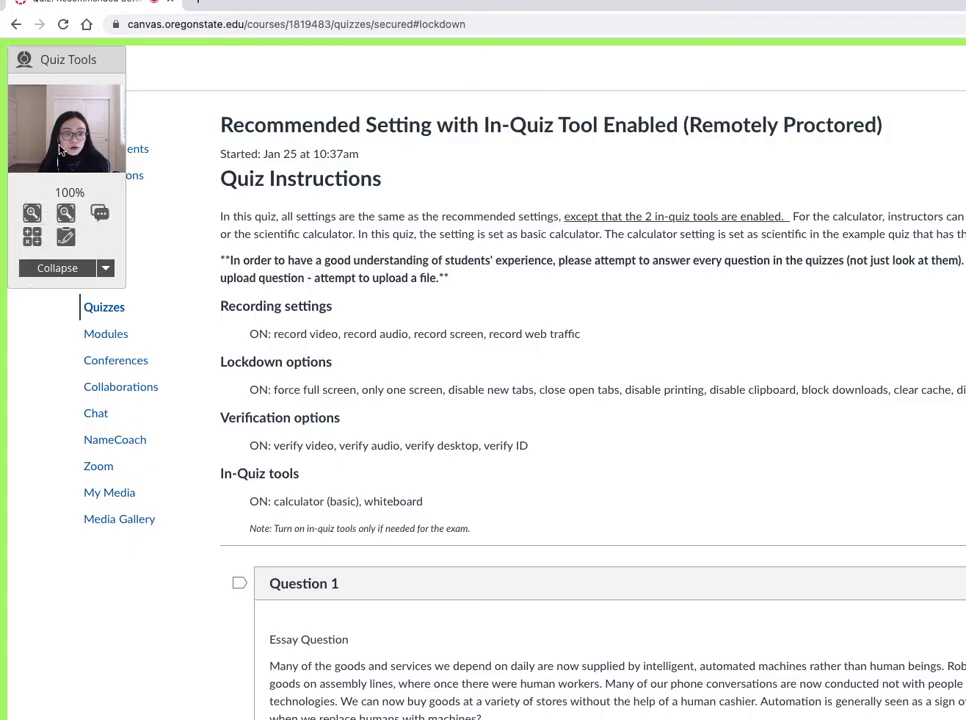
Collapse the Quiz Tools box, expand it again and leave it collapsed.
{"action": "left_click", "coordinate": [50, 270]}
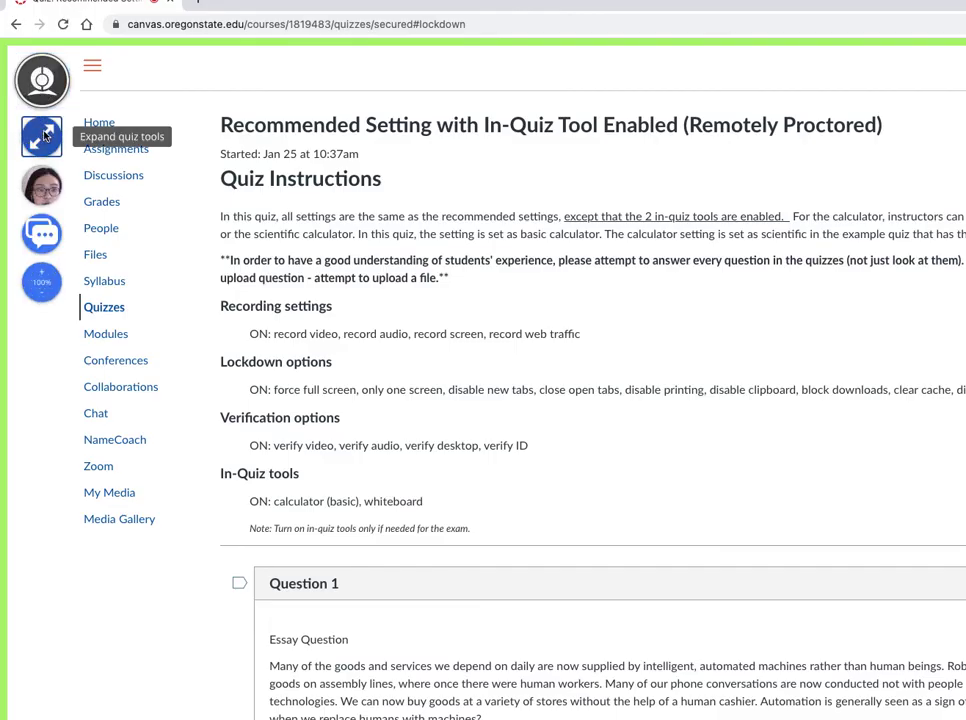
{"action": "left_click", "coordinate": [41, 134]}
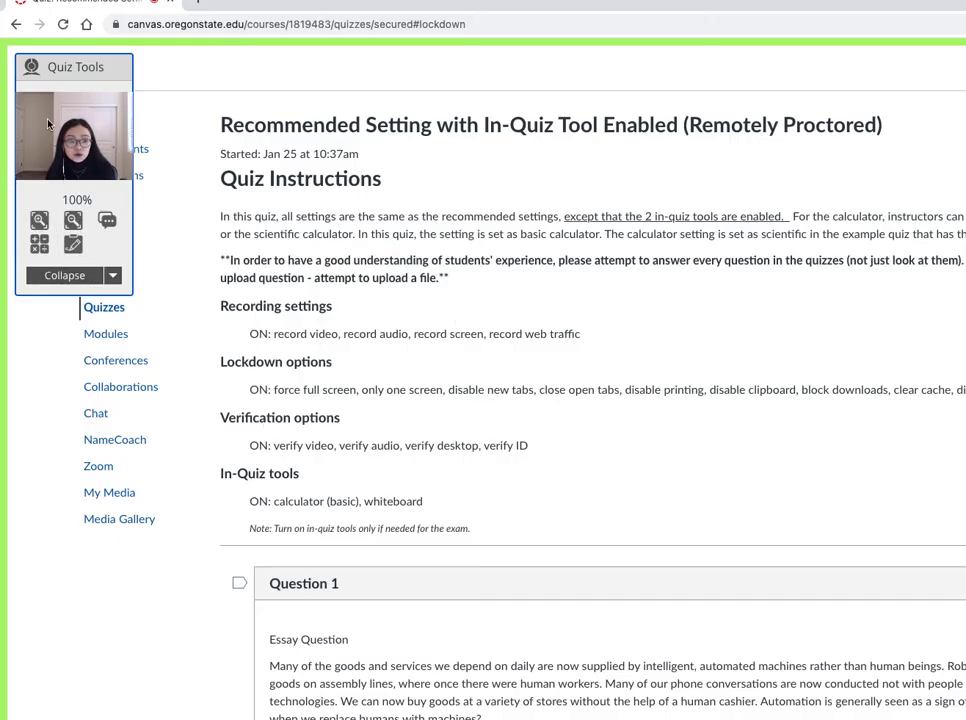
{"action": "left_click", "coordinate": [64, 275]}
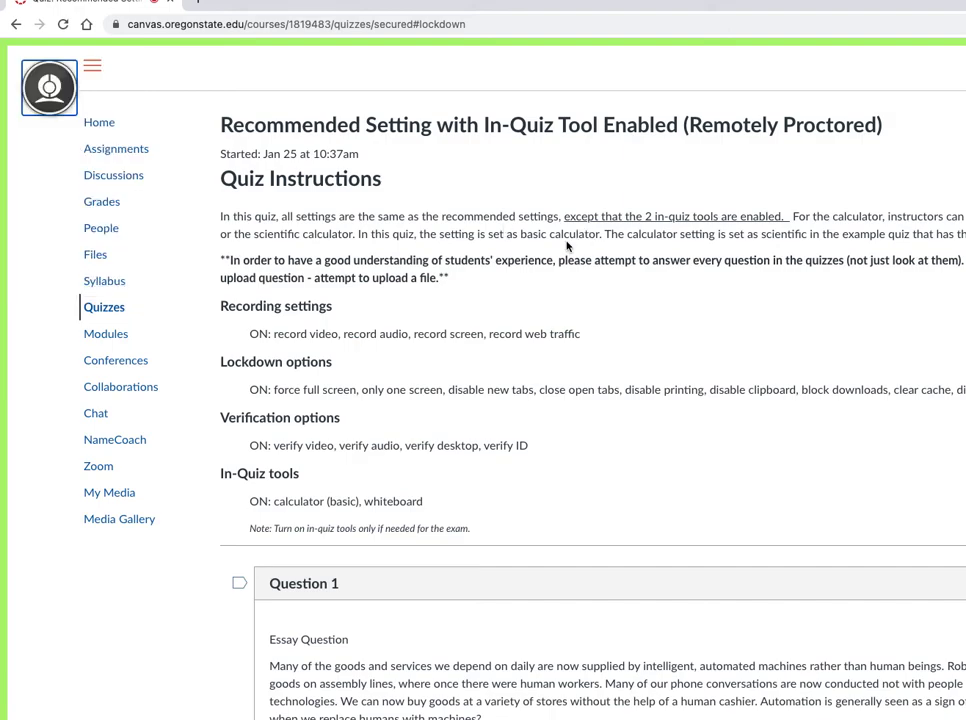
Look through the quiz questions down to Question 11 and return to the quiz instructions.
{"action": "scroll", "coordinate": [620, 485], "scroll_direction": "down", "scroll_amount": 15}
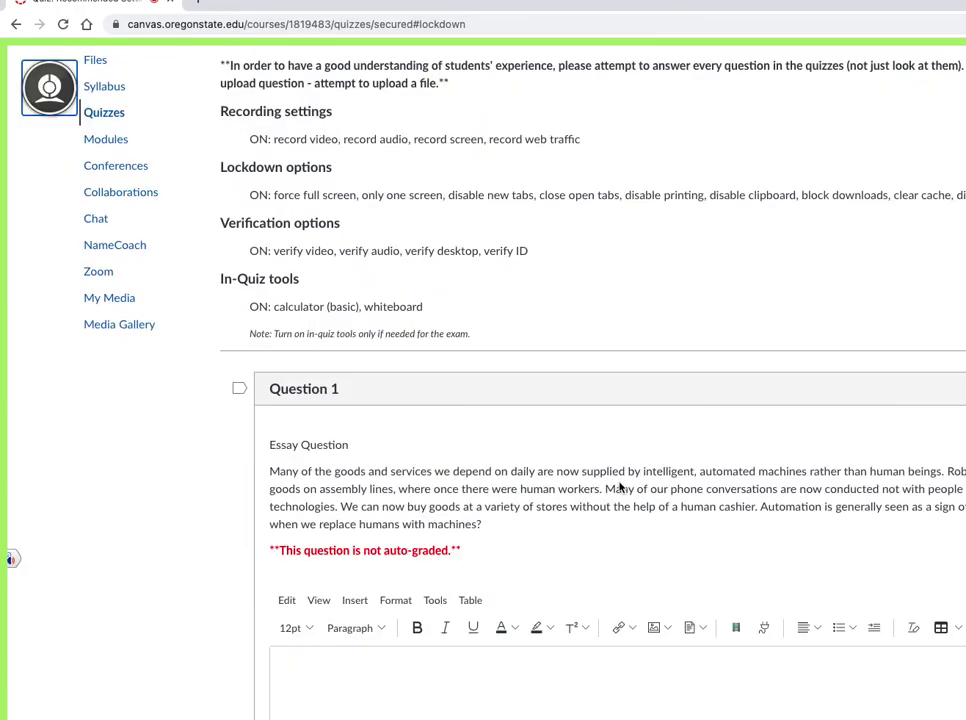
{"action": "scroll", "coordinate": [620, 485], "scroll_direction": "down", "scroll_amount": 20}
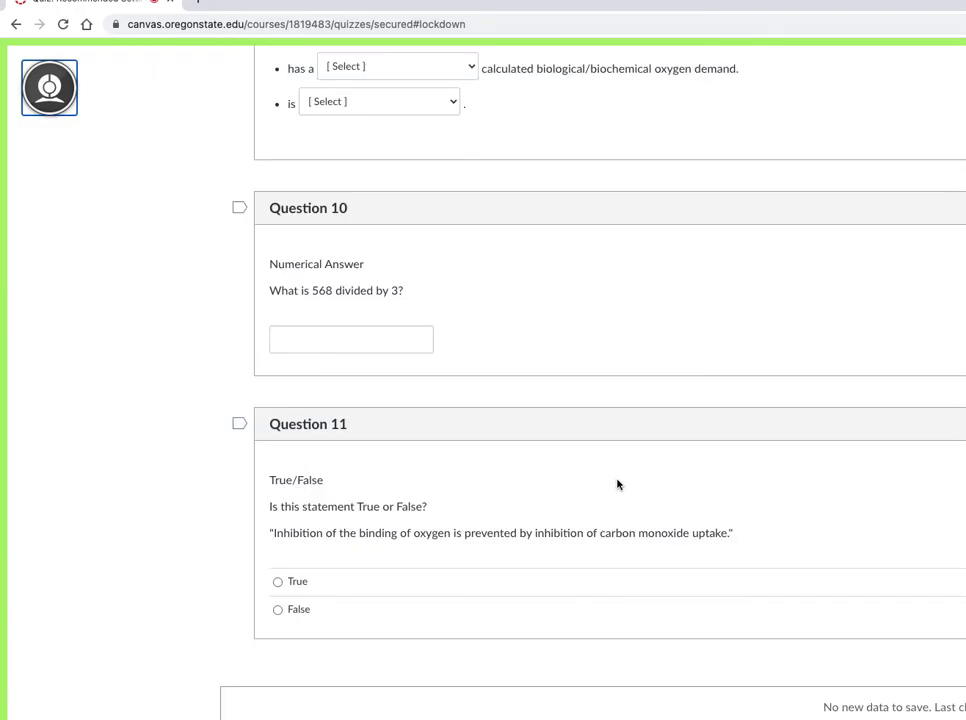
{"action": "scroll", "coordinate": [617, 485], "scroll_direction": "up", "scroll_amount": 12}
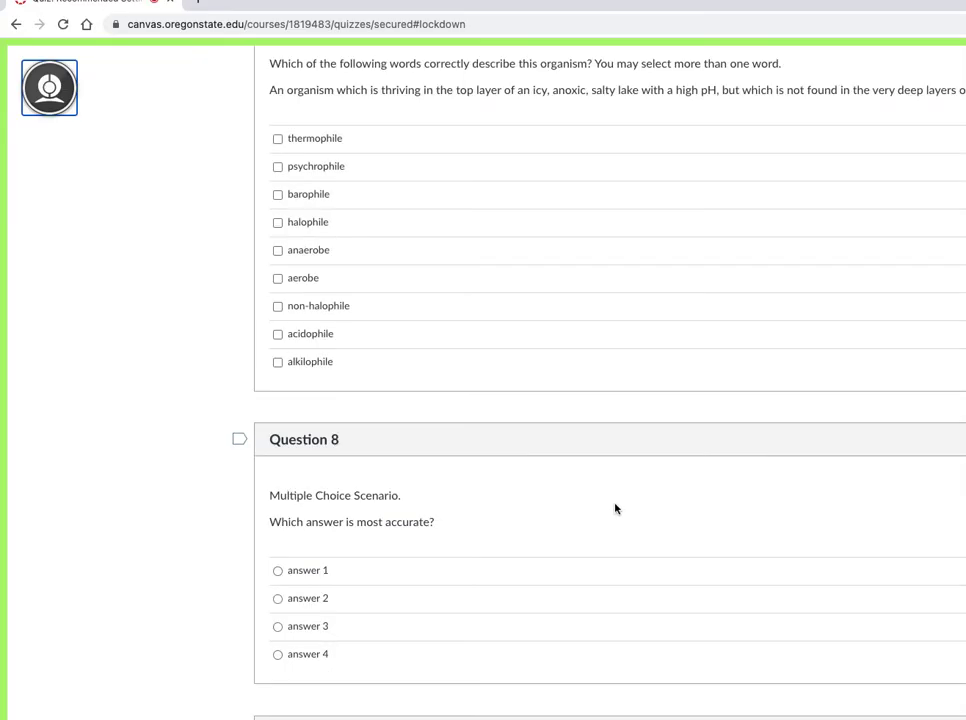
{"action": "scroll", "coordinate": [615, 507], "scroll_direction": "up", "scroll_amount": 20}
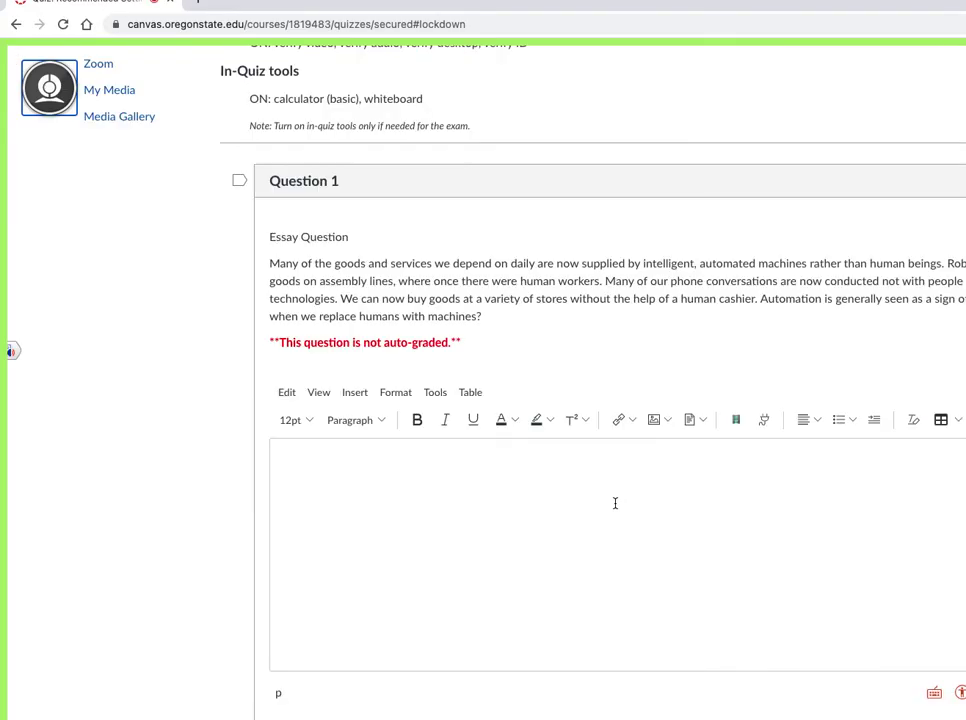
{"action": "scroll", "coordinate": [615, 503], "scroll_direction": "up", "scroll_amount": 4}
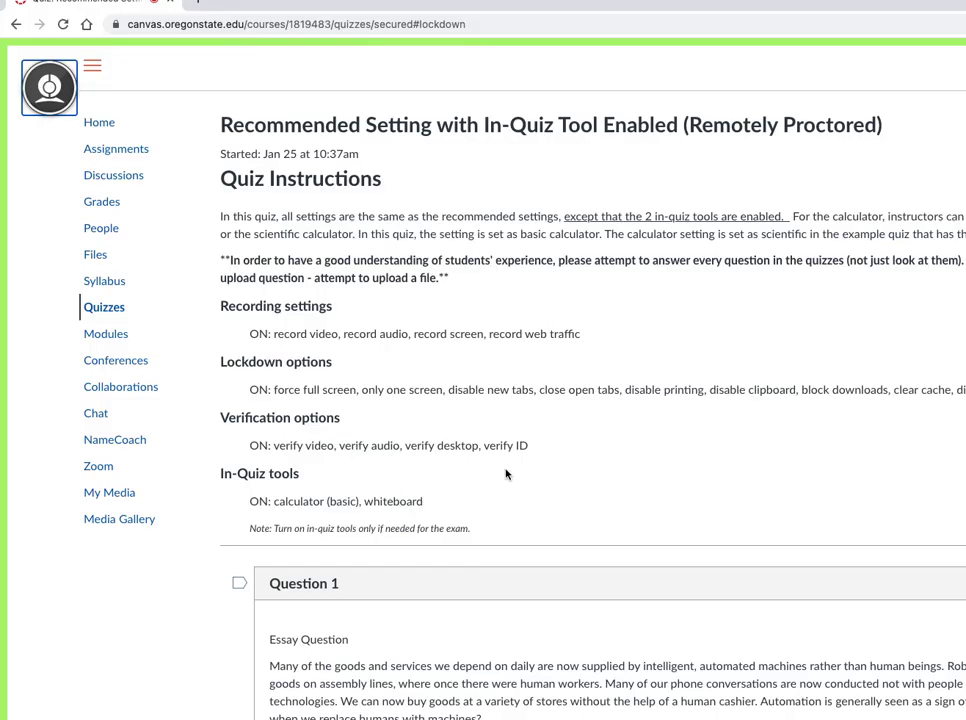